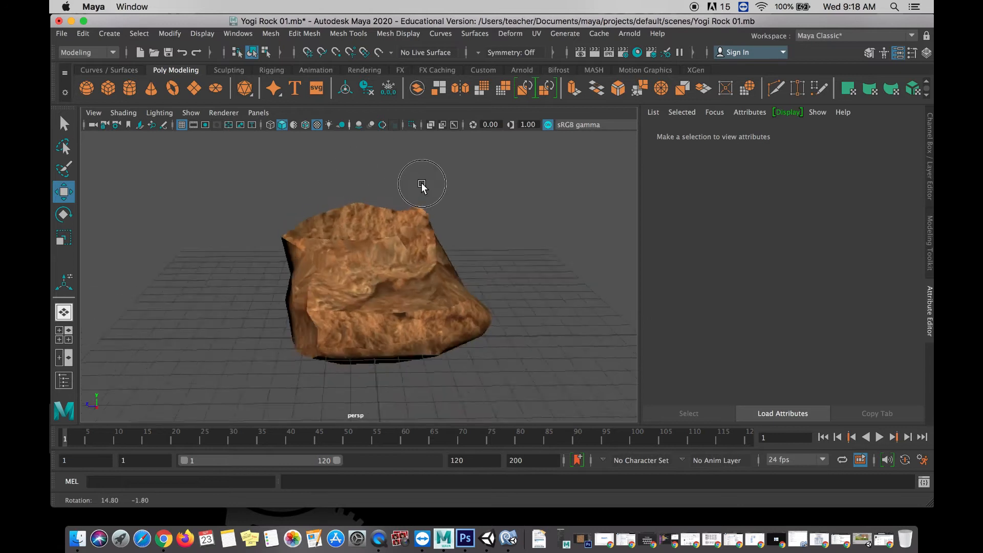
Open the options for exporting the entire rock scene and set the file type to FBX export.
{"action": "left_click", "coordinate": [398, 238]}
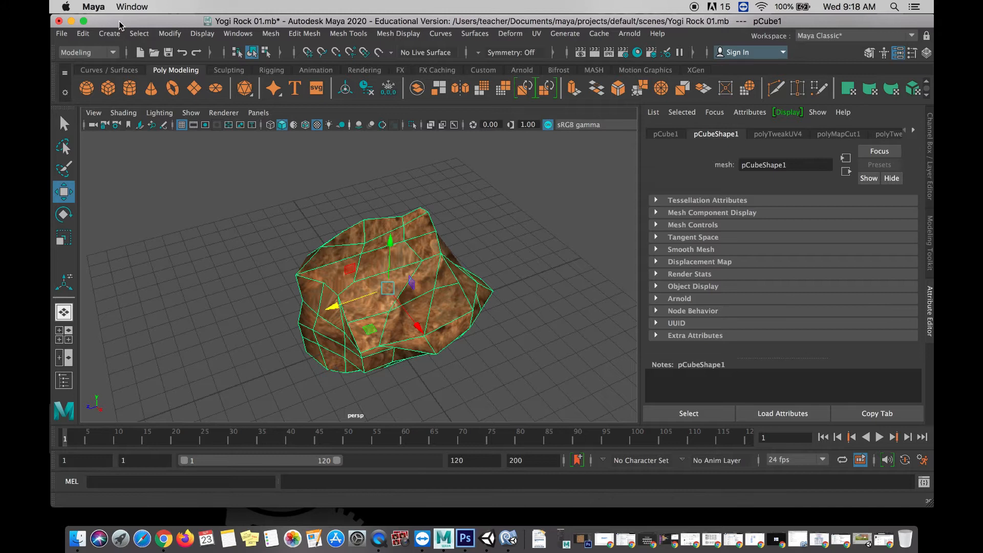
{"action": "left_click", "coordinate": [61, 33]}
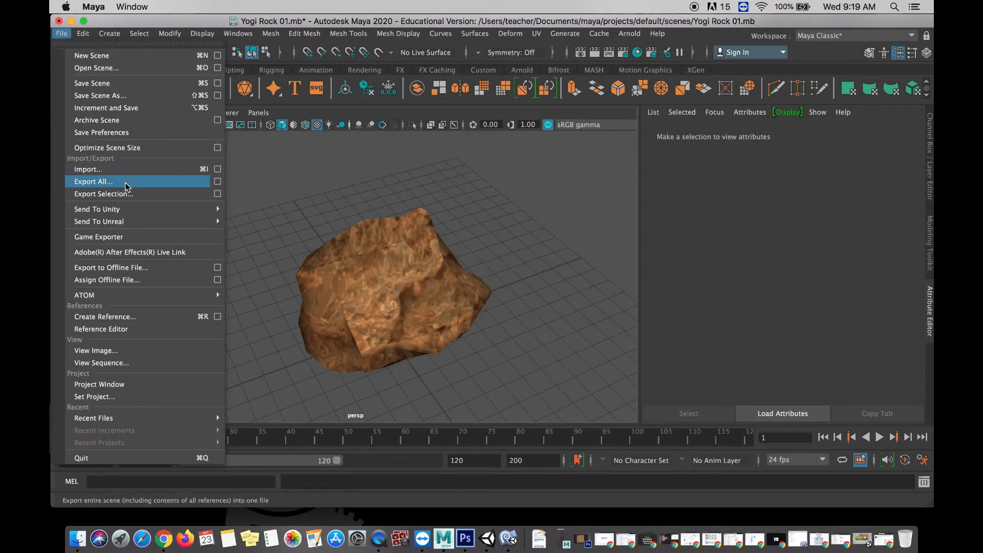
{"action": "left_click", "coordinate": [217, 182]}
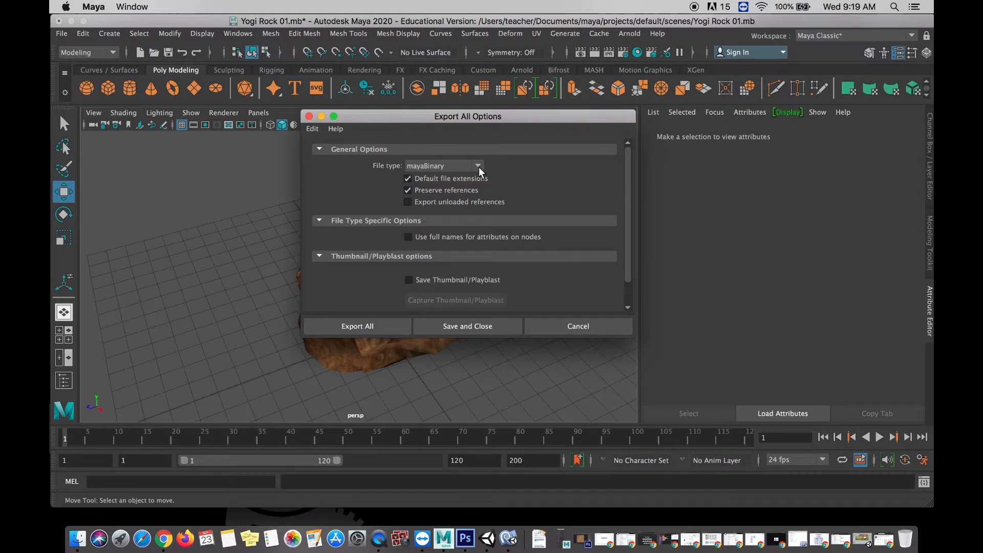
{"action": "left_click", "coordinate": [479, 166]}
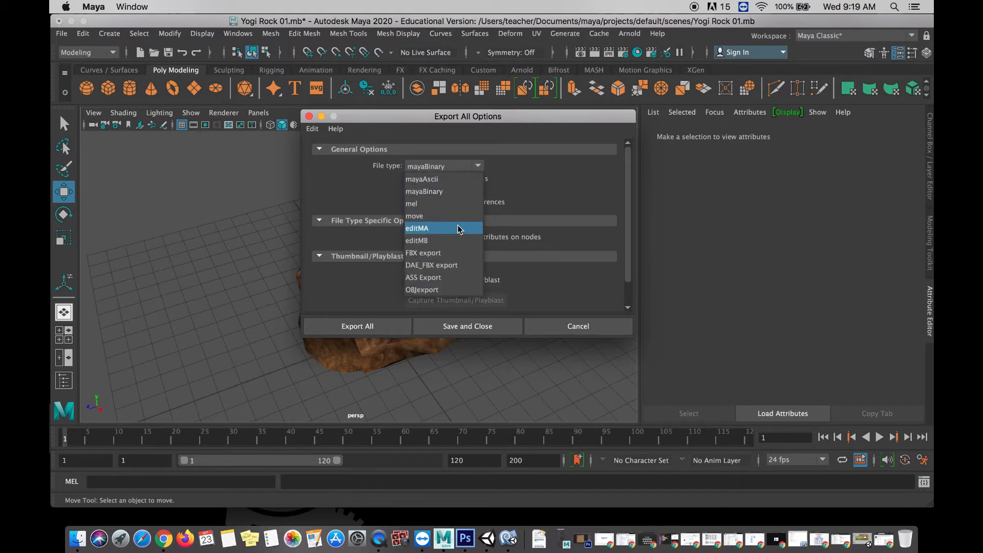
{"action": "left_click", "coordinate": [454, 252]}
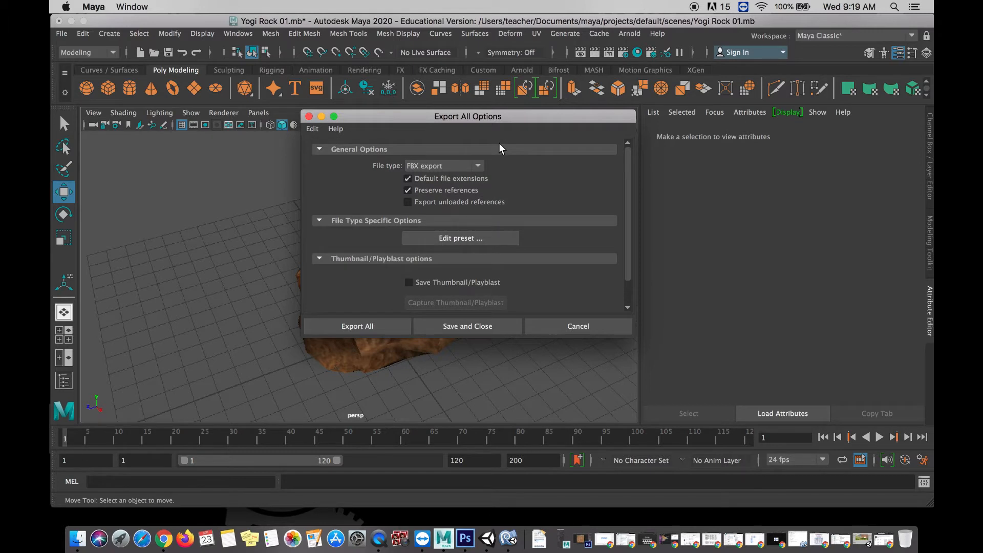
Enable Embed Media in the FBX export preset and close the preset editor.
{"action": "left_click", "coordinate": [467, 239]}
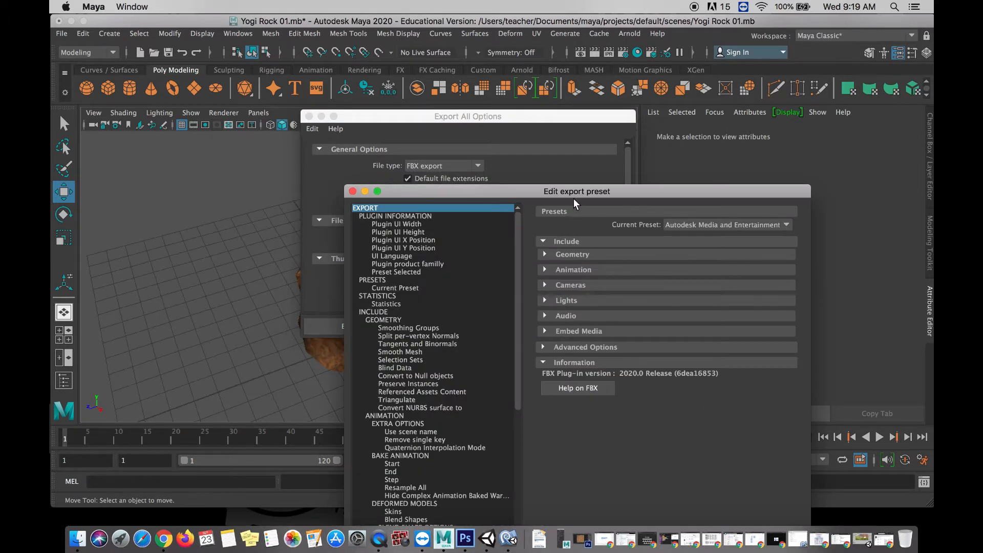
{"action": "left_click_drag", "start_coordinate": [576, 197], "coordinate": [568, 74]}
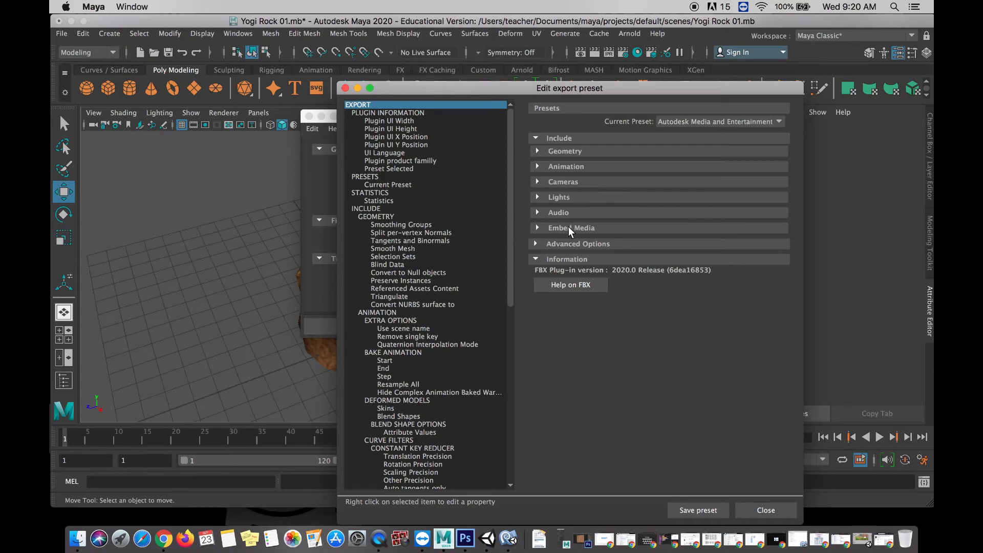
{"action": "left_click", "coordinate": [539, 229]}
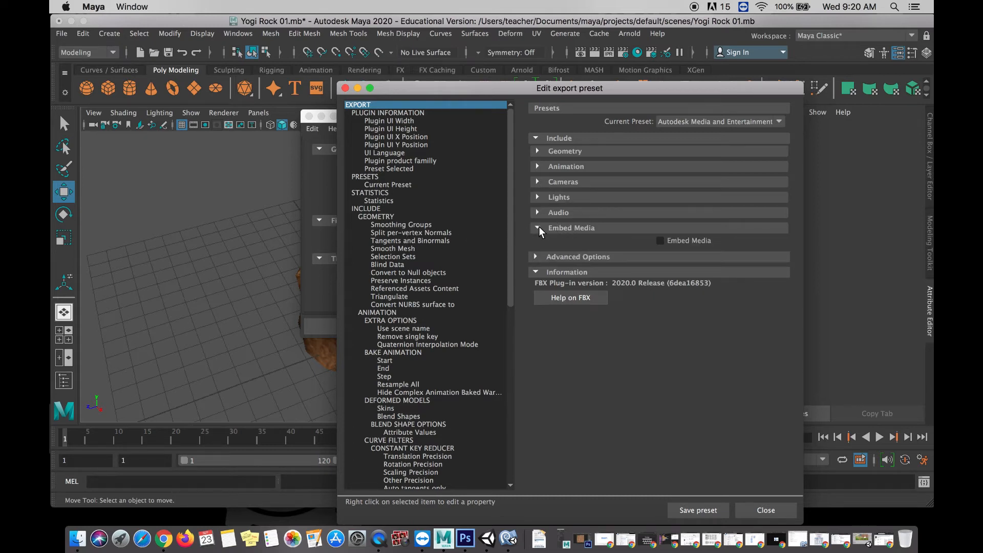
{"action": "left_click", "coordinate": [661, 241]}
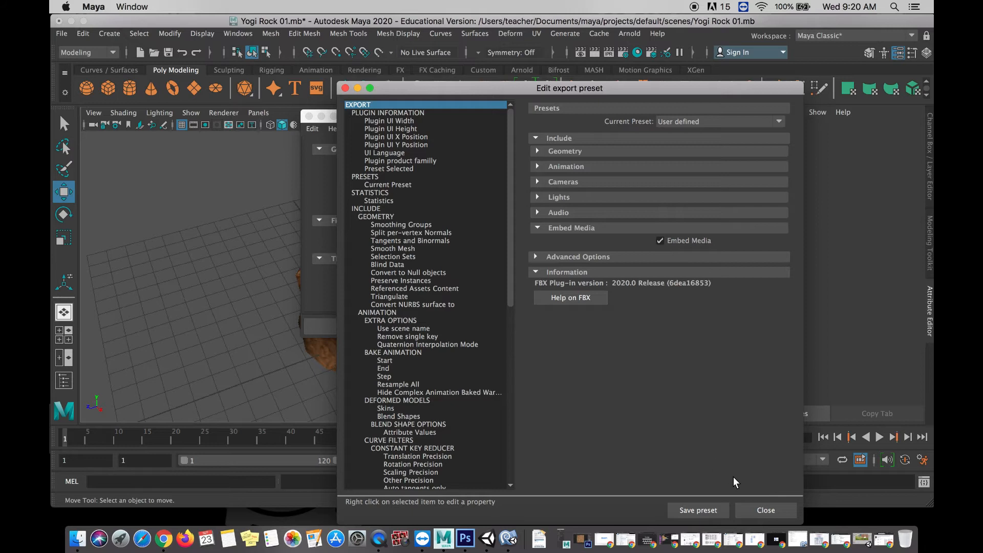
{"action": "left_click", "coordinate": [760, 509]}
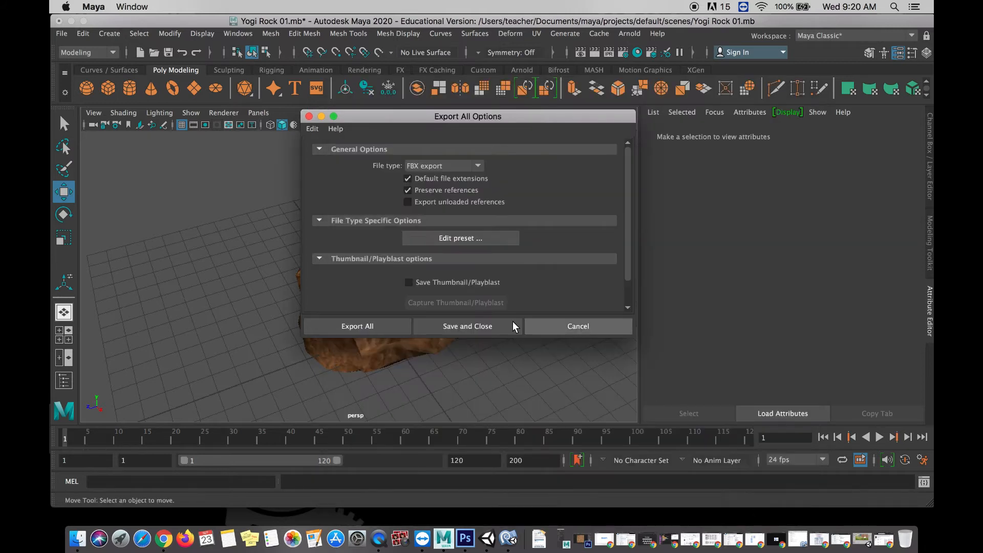
Export the whole scene to the Desktop as an FBX file named Mars Rock Done.
{"action": "left_click", "coordinate": [367, 328]}
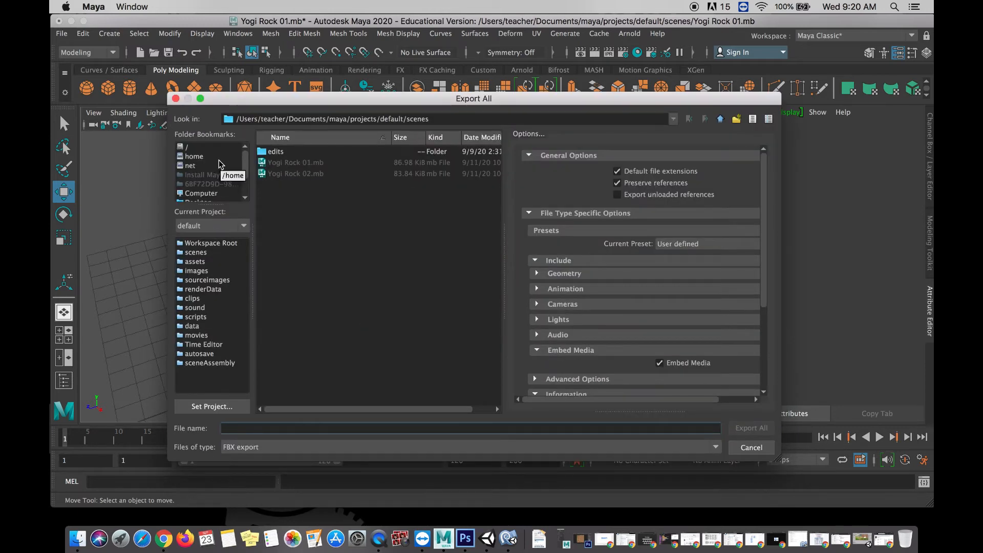
{"action": "scroll", "coordinate": [219, 164], "scroll_direction": "down", "scroll_amount": 3}
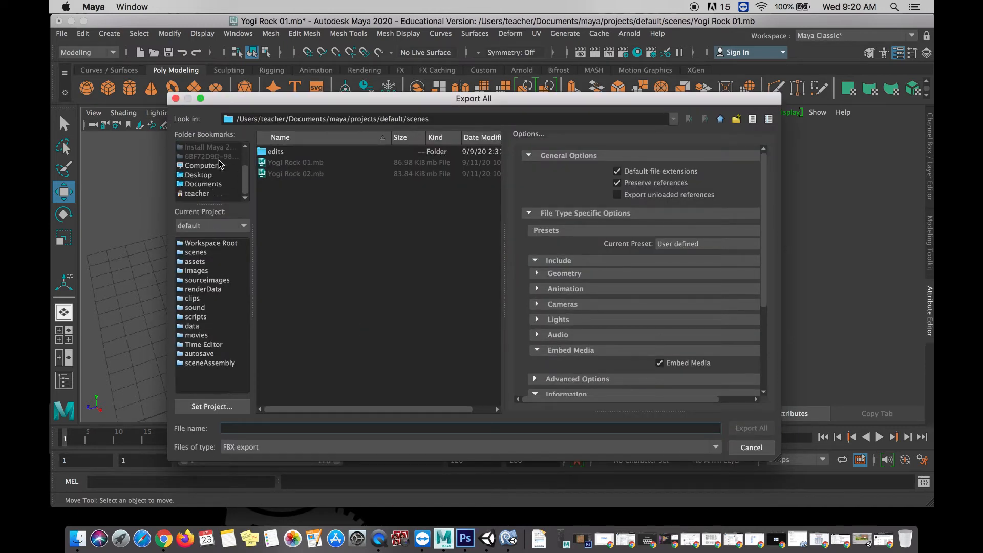
{"action": "left_click", "coordinate": [207, 176]}
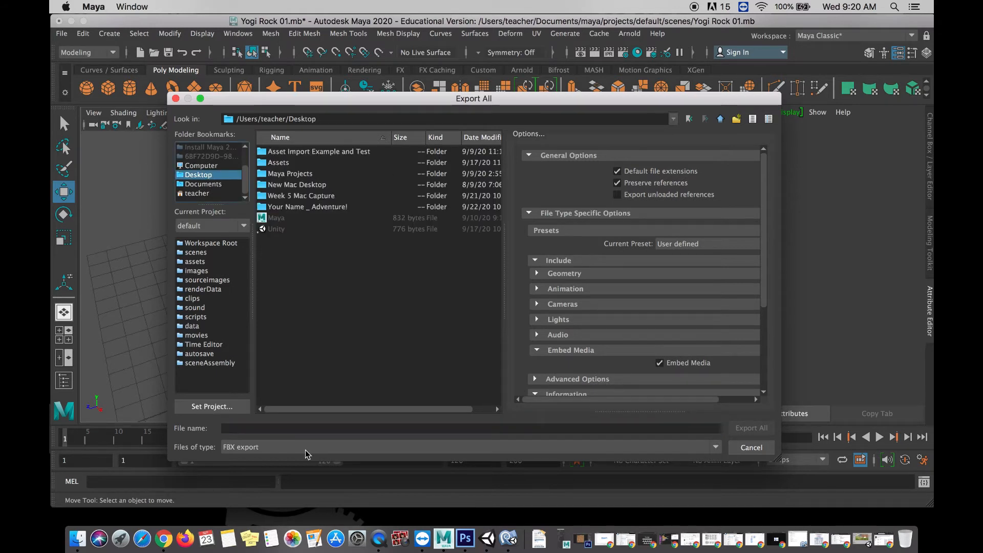
{"action": "left_click", "coordinate": [294, 428]}
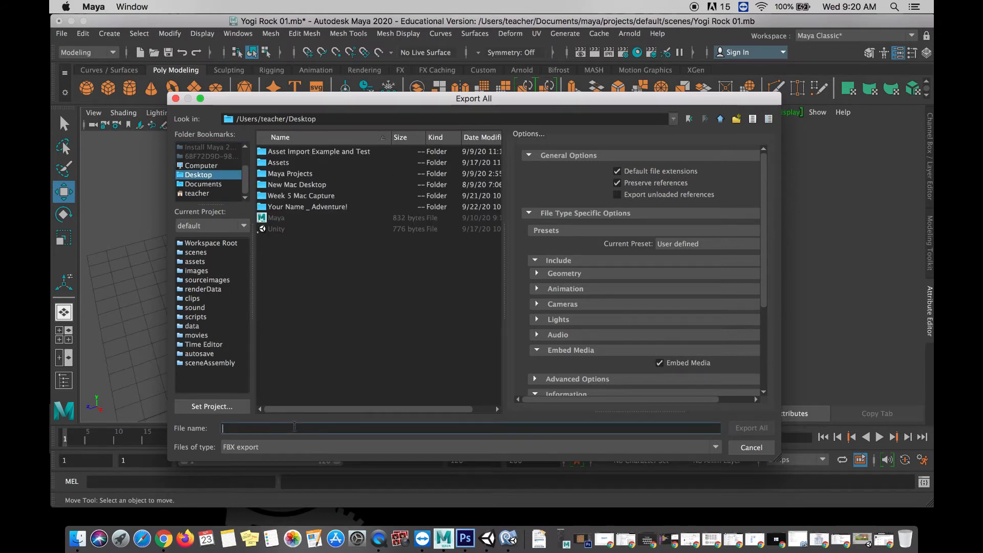
{"action": "type", "text": "Mars Rock Done"}
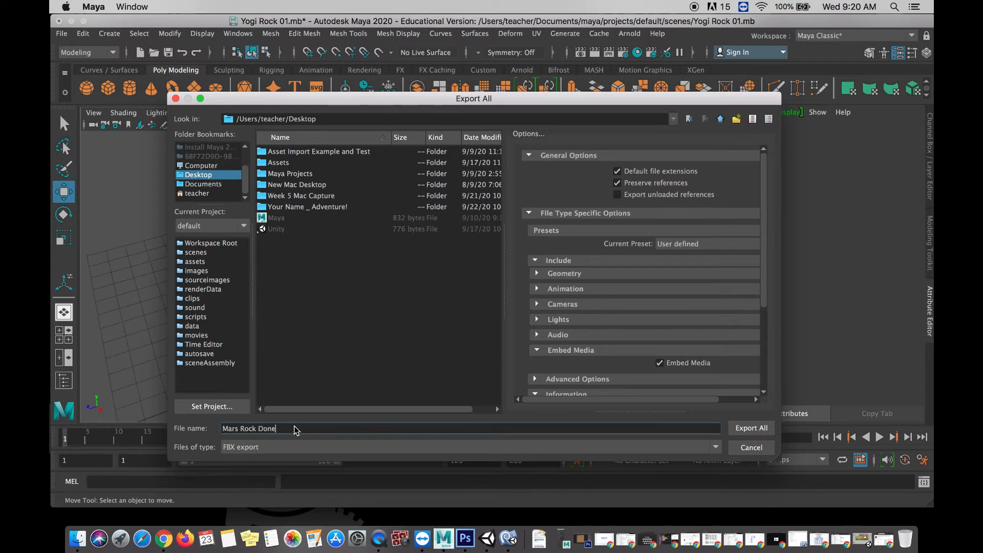
{"action": "left_click", "coordinate": [752, 428]}
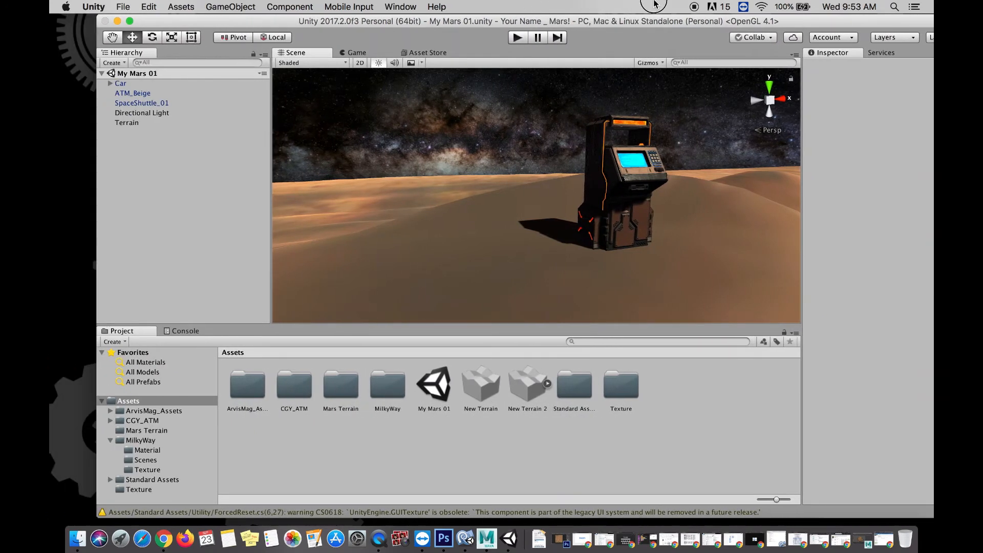
Switch to Unity, import Mars Rock Done 02.fbx from the desktop into the Assets folder and place the model on the terrain.
{"action": "left_click_drag", "start_coordinate": [653, 4], "coordinate": [503, 4]}
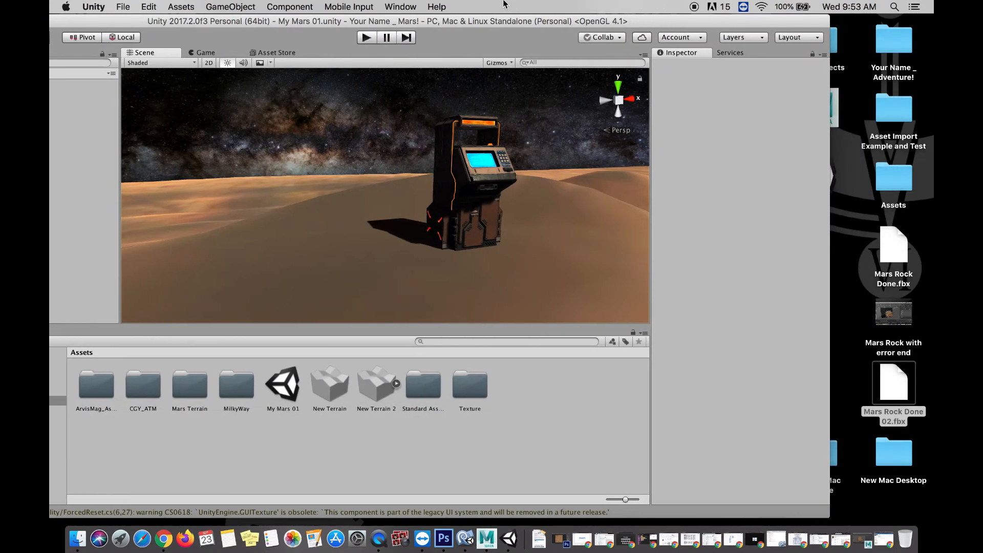
{"action": "left_click", "coordinate": [892, 384]}
{"action": "left_click_drag", "start_coordinate": [892, 382], "coordinate": [583, 393]}
{"action": "left_click_drag", "start_coordinate": [189, 384], "coordinate": [311, 272]}
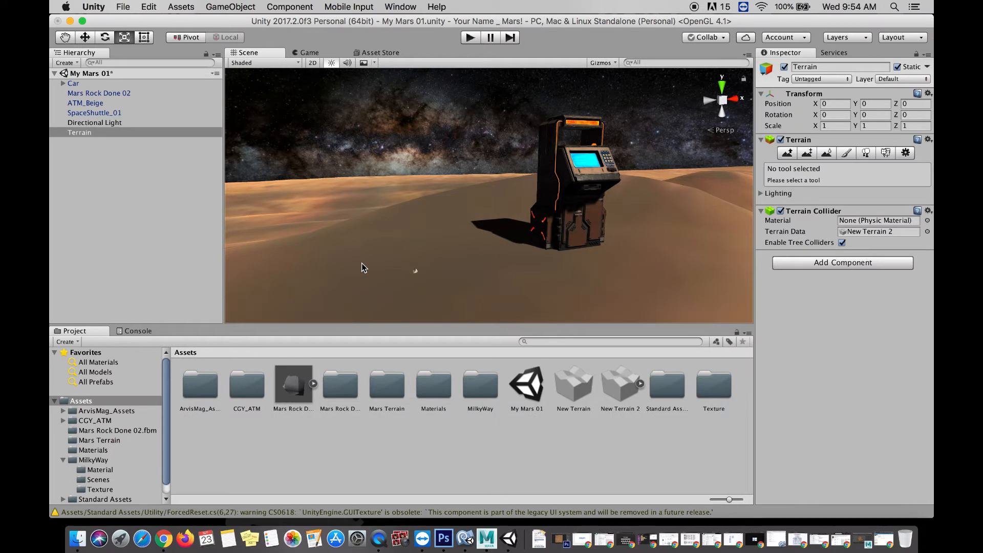
Scale the placed rock up uniformly to about 54.18 and raise it to about Y 3.26 so it sits on the sand.
{"action": "left_click", "coordinate": [416, 273]}
{"action": "left_click_drag", "start_coordinate": [415, 274], "coordinate": [932, 103]}
{"action": "left_click", "coordinate": [85, 37]}
{"action": "left_click_drag", "start_coordinate": [413, 231], "coordinate": [422, 211]}
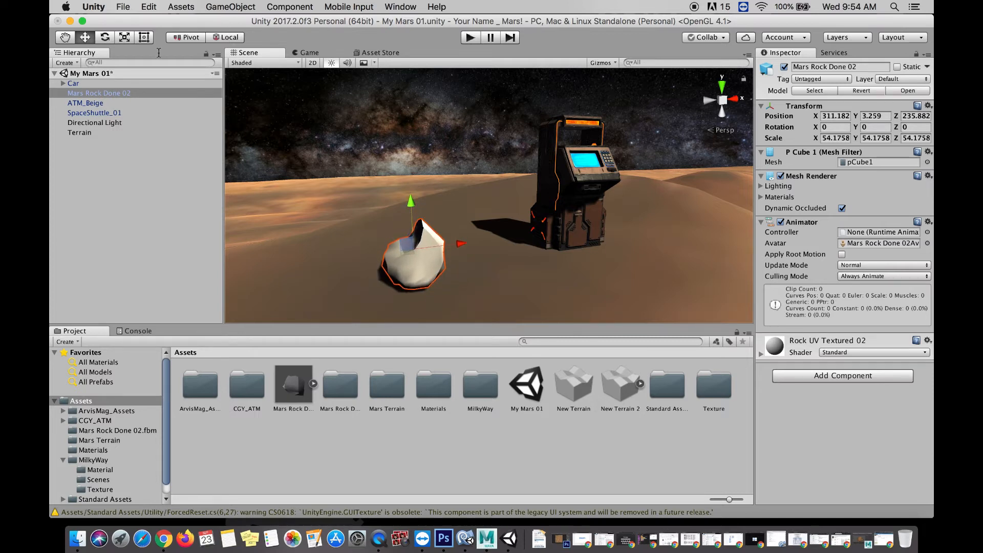
Rotate the rock around its vertical axis to about -112.35 degrees.
{"action": "left_click", "coordinate": [106, 37]}
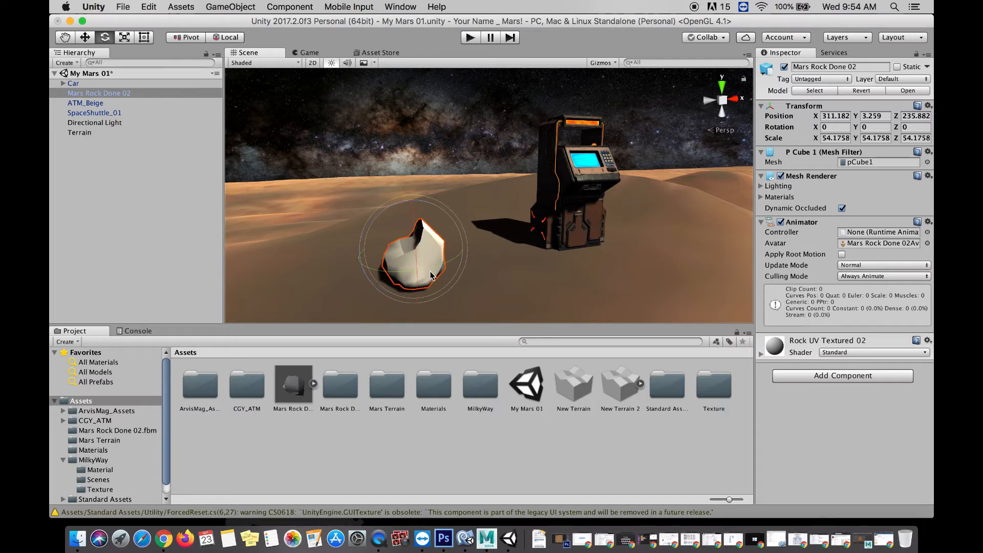
{"action": "left_click_drag", "start_coordinate": [431, 273], "coordinate": [603, 221]}
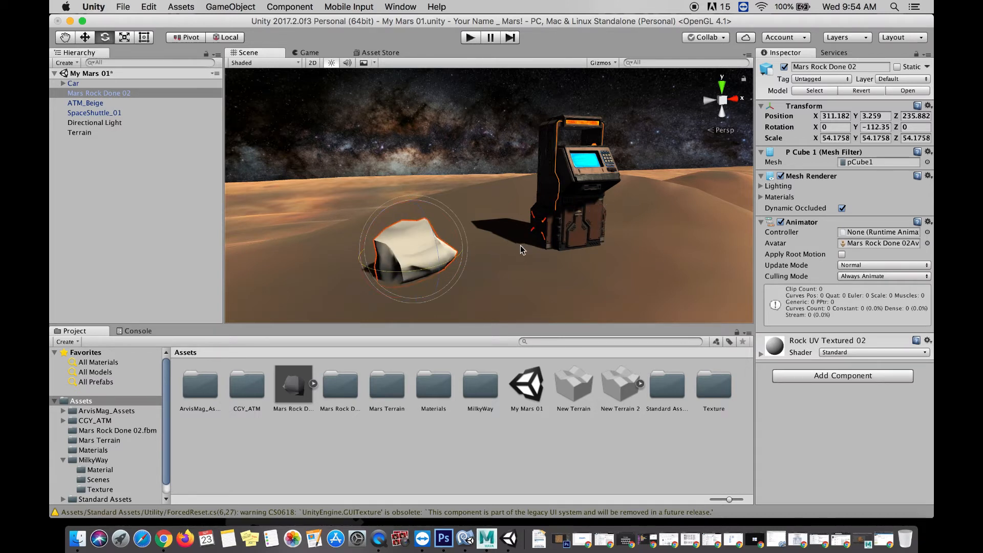
{"action": "scroll", "coordinate": [521, 244], "scroll_direction": "down", "scroll_amount": 2}
{"action": "scroll", "coordinate": [520, 244], "scroll_direction": "up", "scroll_amount": 5}
{"action": "scroll", "coordinate": [520, 245], "scroll_direction": "down", "scroll_amount": 5}
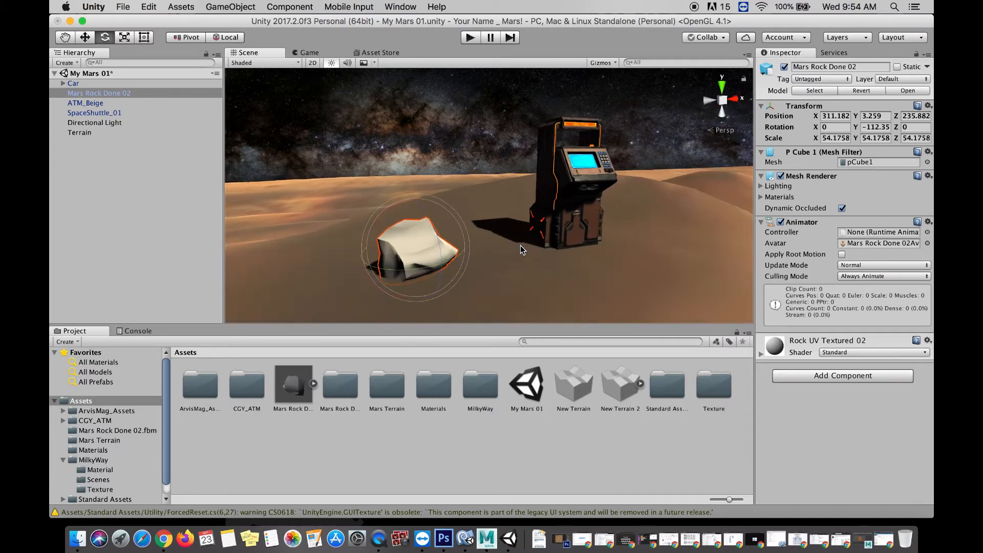
{"action": "scroll", "coordinate": [520, 245], "scroll_direction": "up", "scroll_amount": 1}
Import Rock UV Textured 02.png from the desktop's Assets folder into the Unity project's Assets.
{"action": "left_click_drag", "start_coordinate": [744, 23], "coordinate": [559, 23]}
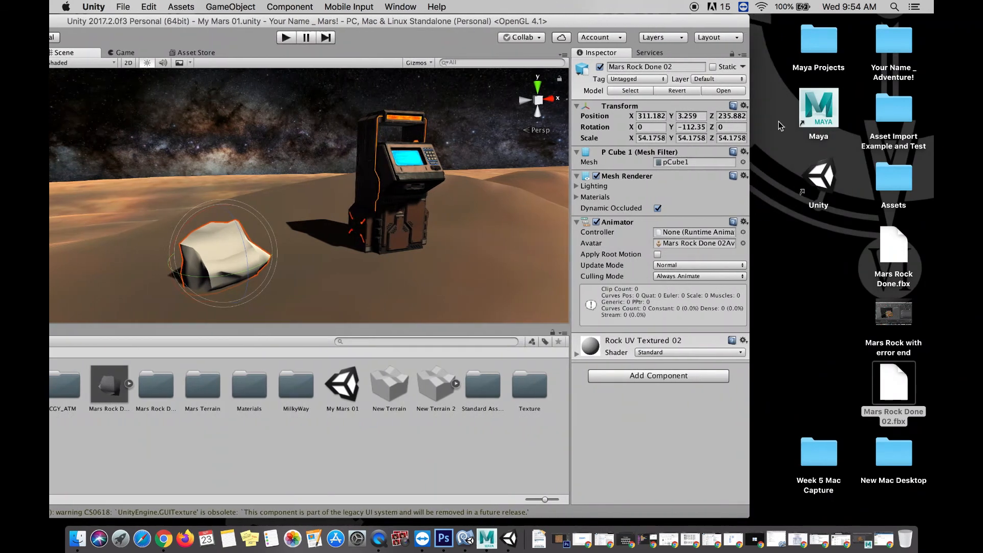
{"action": "double_click", "coordinate": [900, 184]}
{"action": "left_click_drag", "start_coordinate": [530, 85], "coordinate": [797, 102]}
{"action": "left_click", "coordinate": [709, 211]}
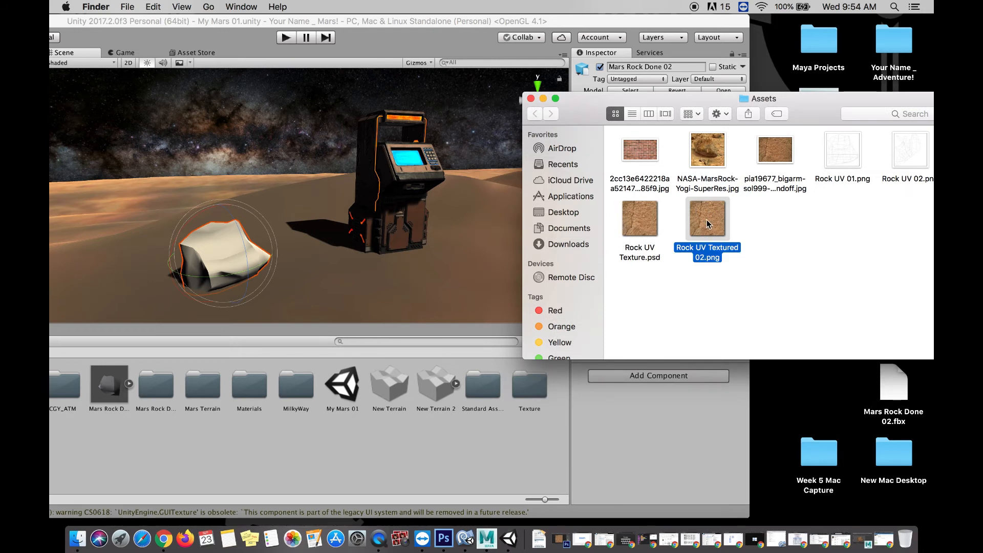
{"action": "left_click_drag", "start_coordinate": [712, 222], "coordinate": [499, 440]}
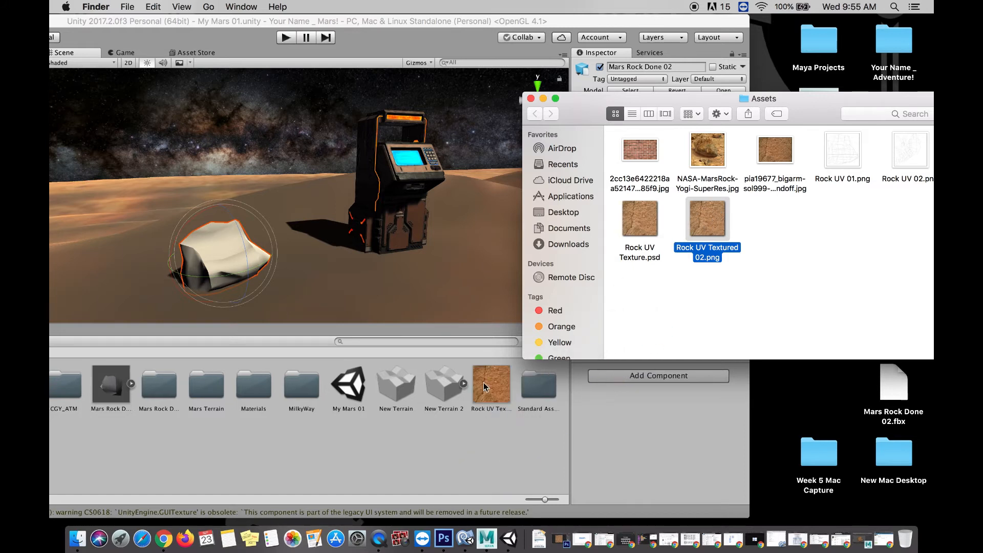
Apply the Rock UV Textured 02 texture to the rock in the scene and view it from a lower angle.
{"action": "left_click", "coordinate": [383, 342]}
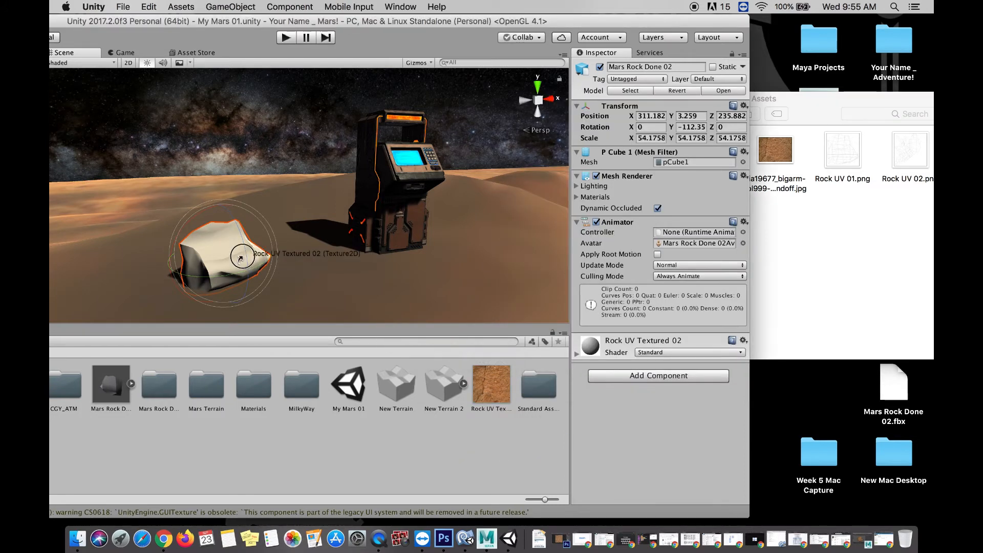
{"action": "left_click", "coordinate": [209, 241]}
{"action": "left_click_drag", "start_coordinate": [384, 21], "coordinate": [567, 7]}
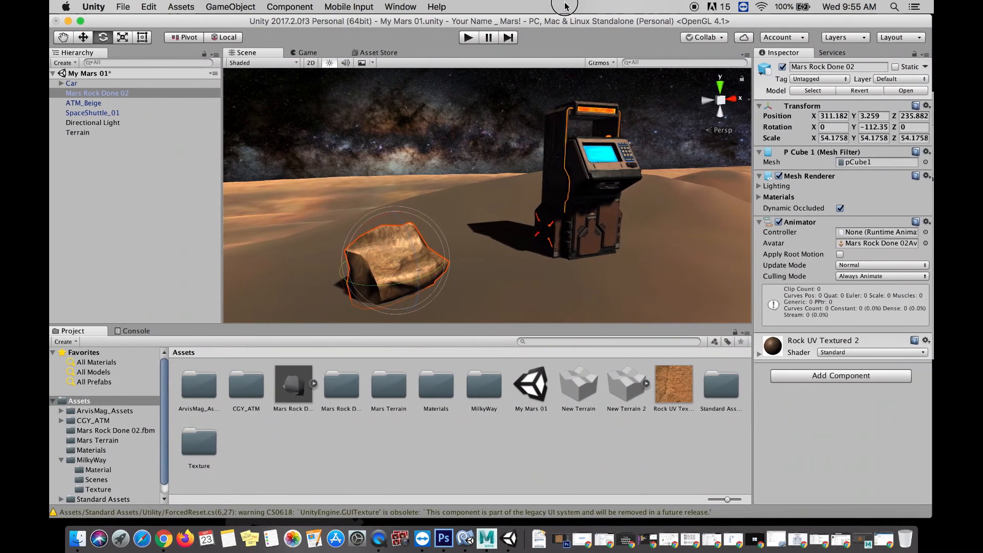
{"action": "left_click", "coordinate": [484, 129]}
{"action": "left_click_drag", "start_coordinate": [484, 129], "coordinate": [409, 195], "text": "alt"}
{"action": "left_click", "coordinate": [391, 230]}
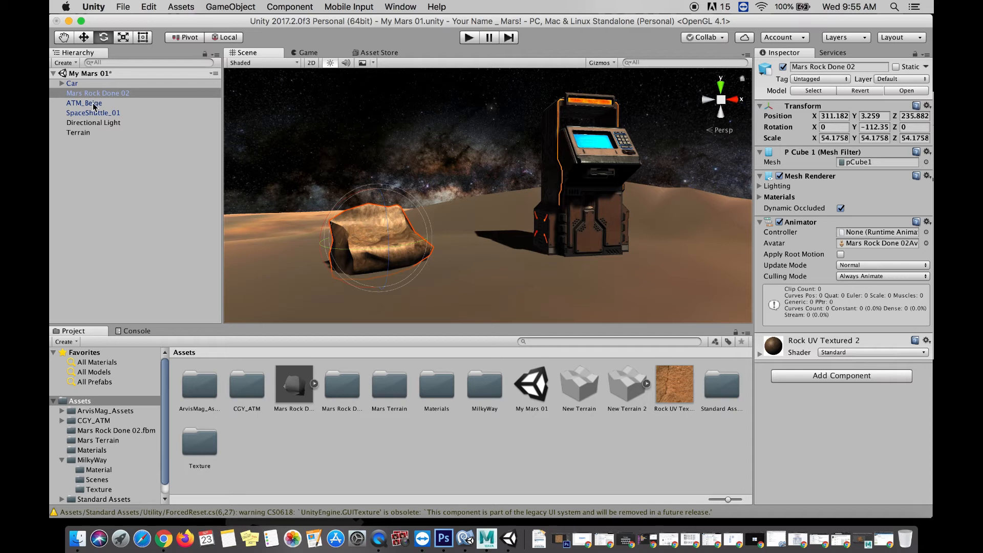
Create a prefab from the textured Mars Rock Done 02 object in the Assets folder.
{"action": "left_click", "coordinate": [113, 169]}
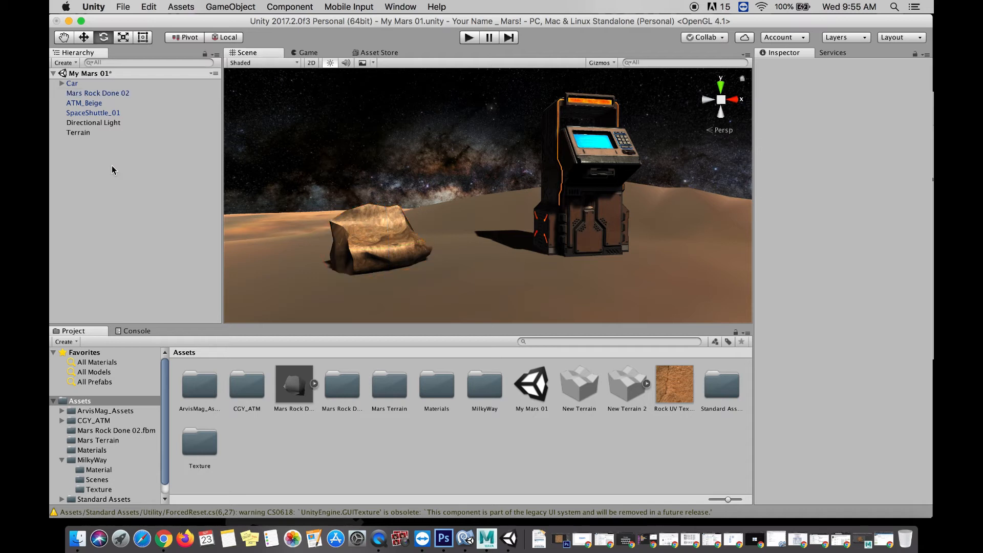
{"action": "left_click", "coordinate": [114, 94]}
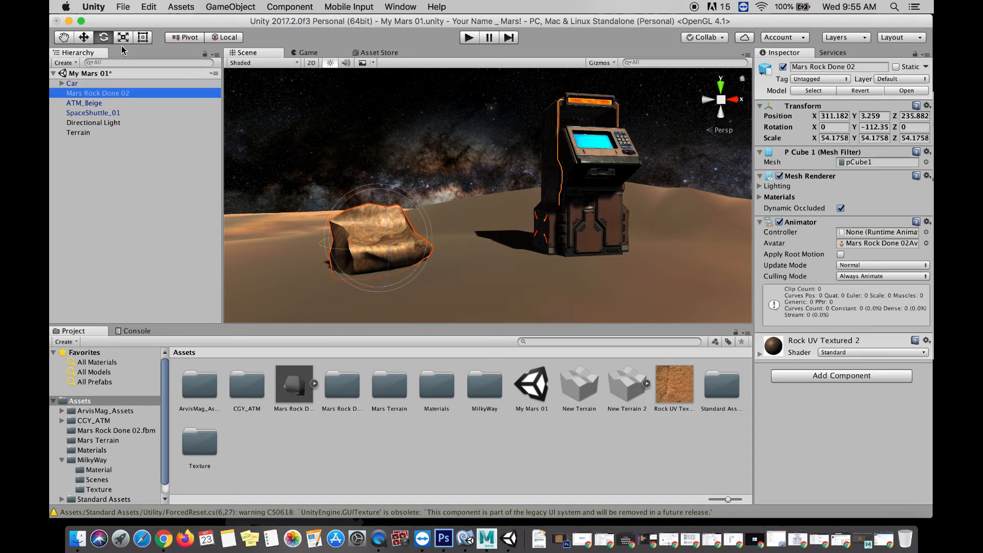
{"action": "left_click_drag", "start_coordinate": [98, 95], "coordinate": [317, 462]}
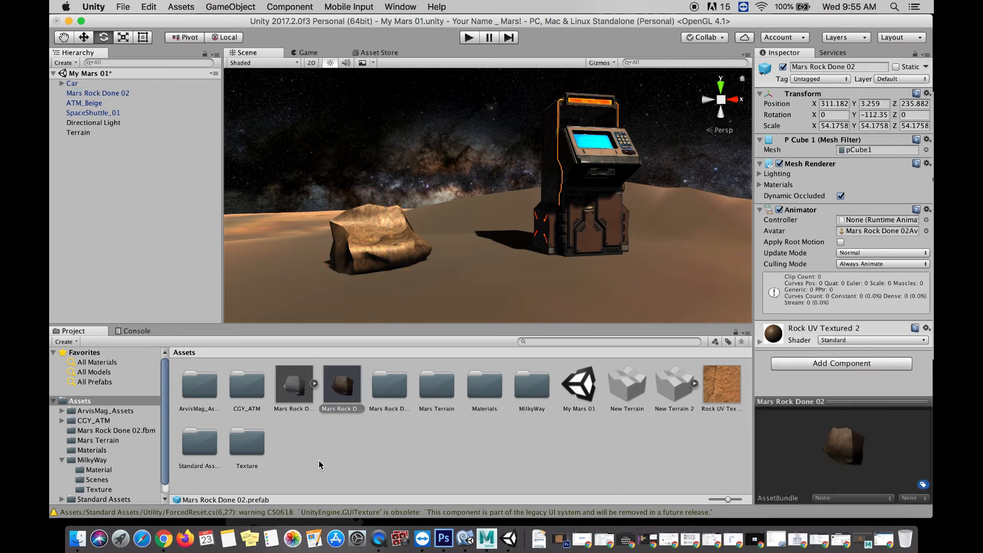
Place a second rock from the prefab between the first rock and the ATM, raised to about Y 3.37.
{"action": "left_click_drag", "start_coordinate": [348, 390], "coordinate": [485, 243]}
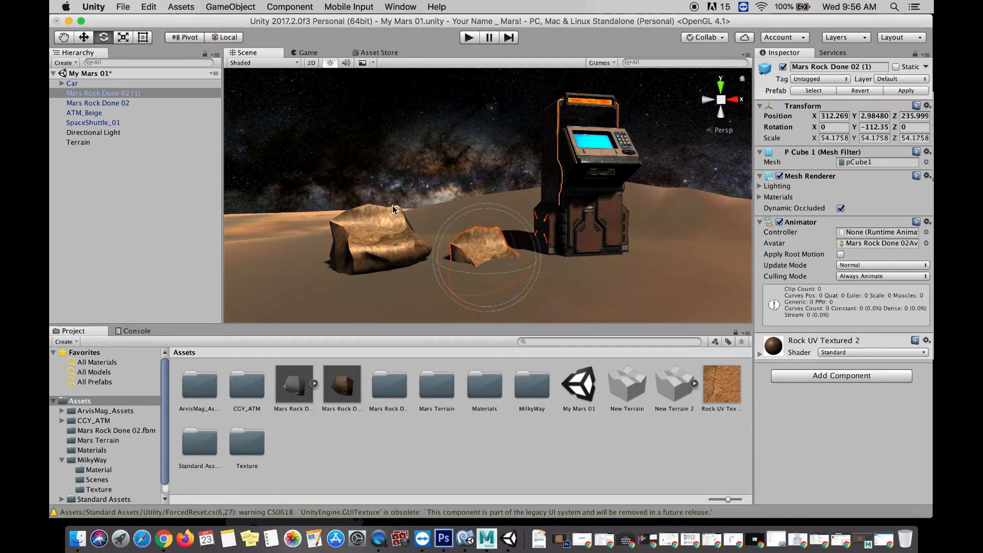
{"action": "left_click", "coordinate": [84, 37]}
{"action": "left_click_drag", "start_coordinate": [486, 213], "coordinate": [487, 173]}
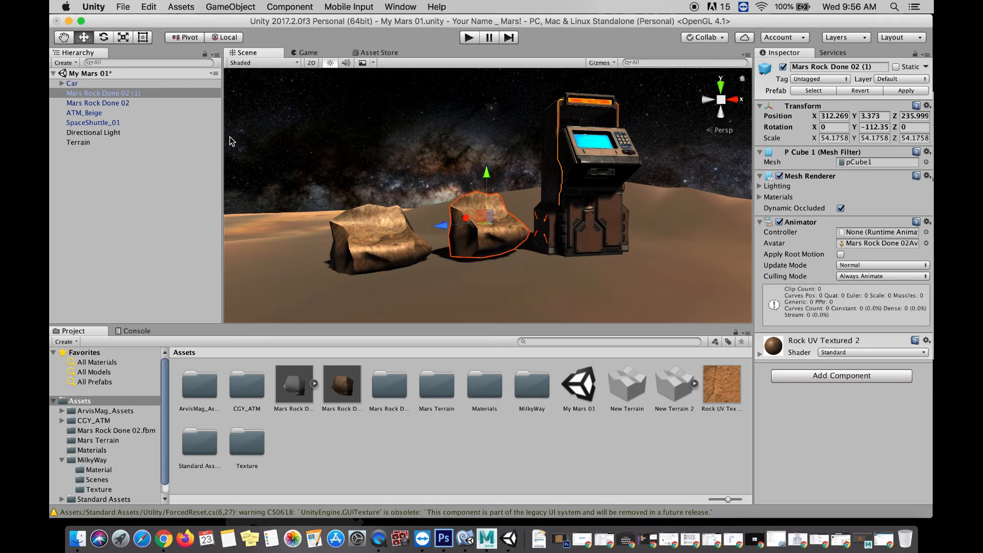
Scale the second rock down uniformly to about 24.03 and rotate it to about 106.5 degrees on Z.
{"action": "left_click", "coordinate": [123, 38]}
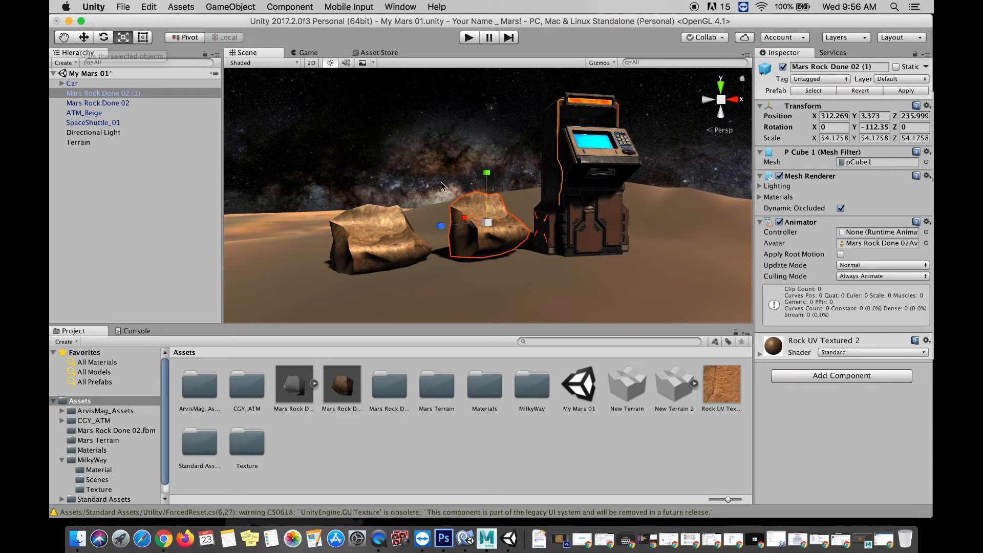
{"action": "left_click_drag", "start_coordinate": [487, 223], "coordinate": [464, 228]}
{"action": "left_click", "coordinate": [97, 40]}
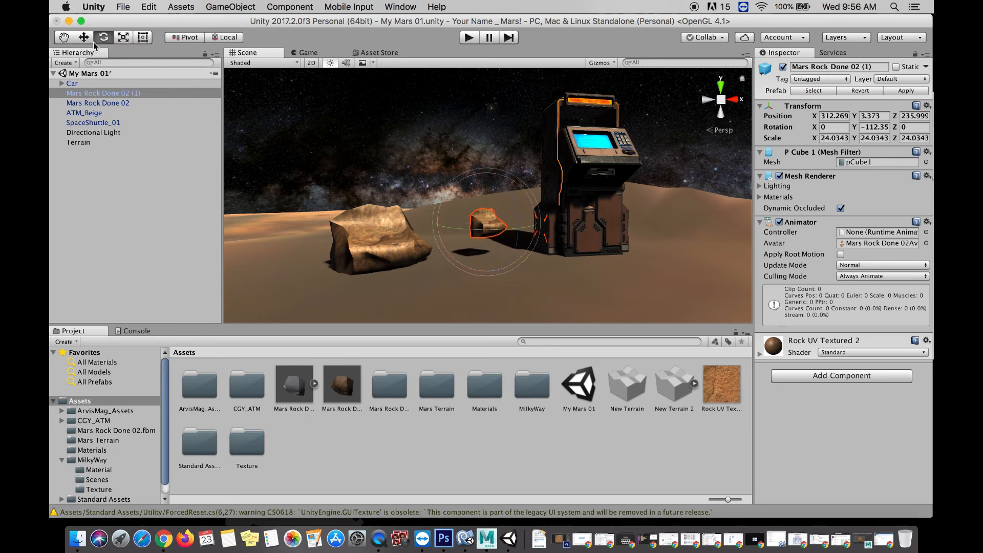
{"action": "left_click_drag", "start_coordinate": [517, 217], "coordinate": [563, 404]}
Move the small rock down against the base of the large rock, at about X 311.78, Y 2.93, and check the arrangement.
{"action": "left_click", "coordinate": [84, 38]}
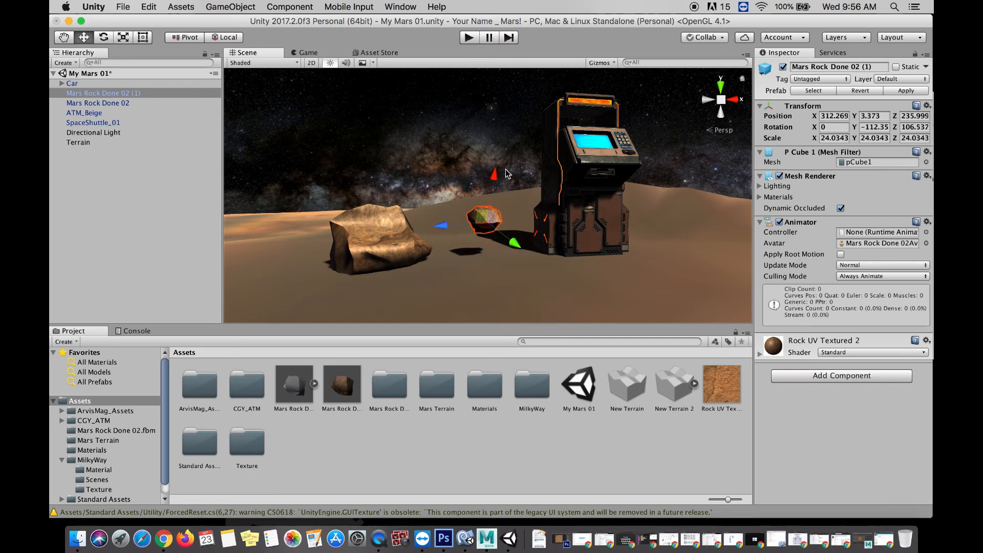
{"action": "left_click_drag", "start_coordinate": [494, 183], "coordinate": [495, 222]}
{"action": "left_click_drag", "start_coordinate": [438, 272], "coordinate": [398, 275]}
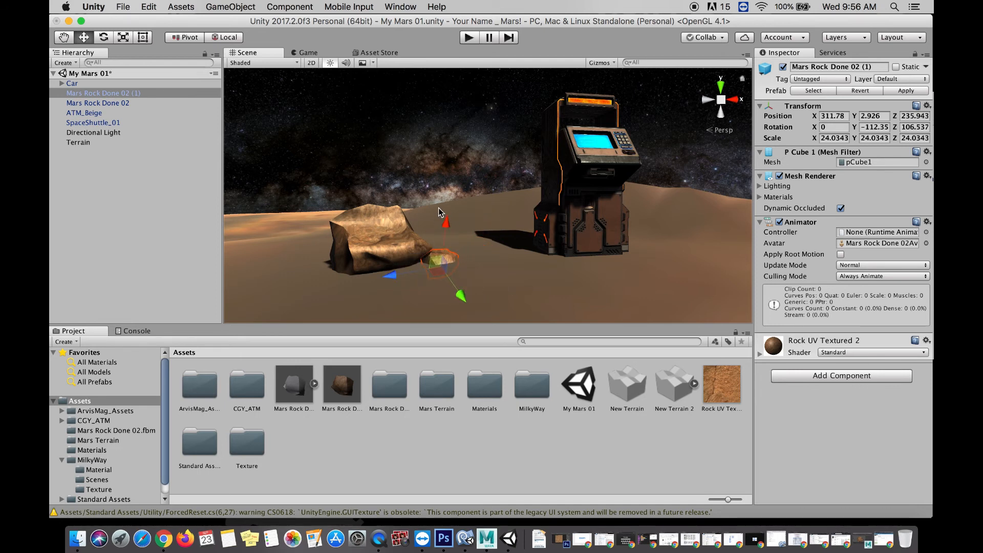
{"action": "left_click", "coordinate": [465, 181]}
{"action": "scroll", "coordinate": [465, 178], "scroll_direction": "up", "scroll_amount": 5}
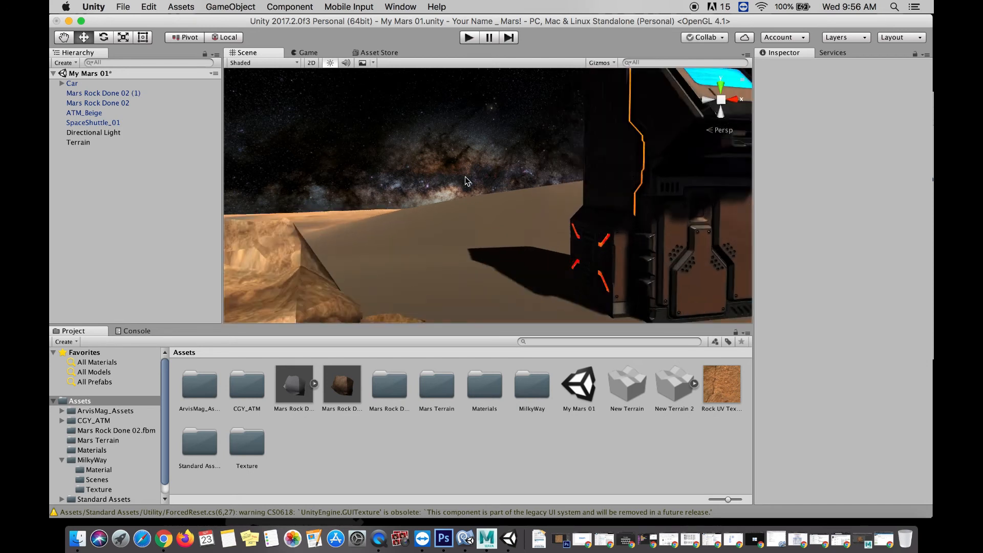
{"action": "scroll", "coordinate": [465, 177], "scroll_direction": "down", "scroll_amount": 3}
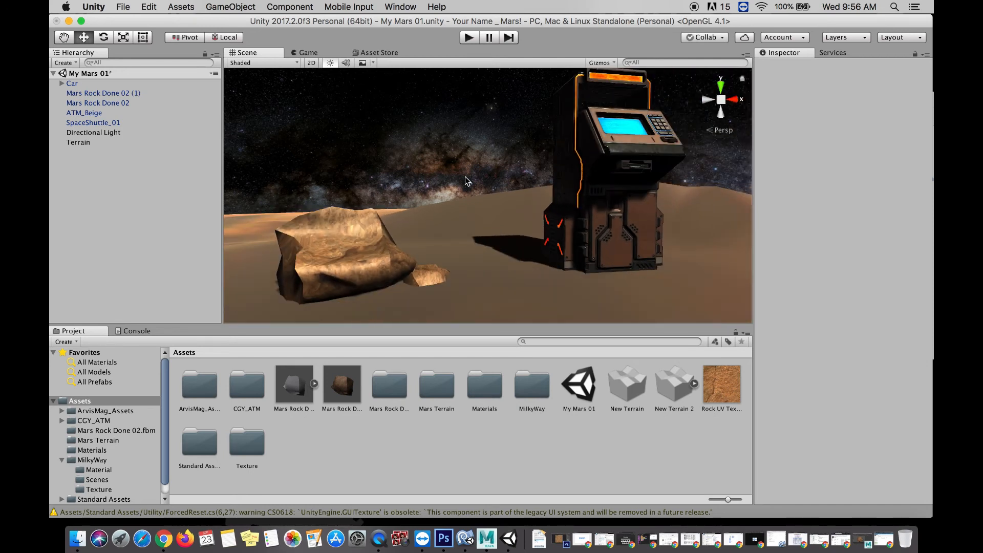